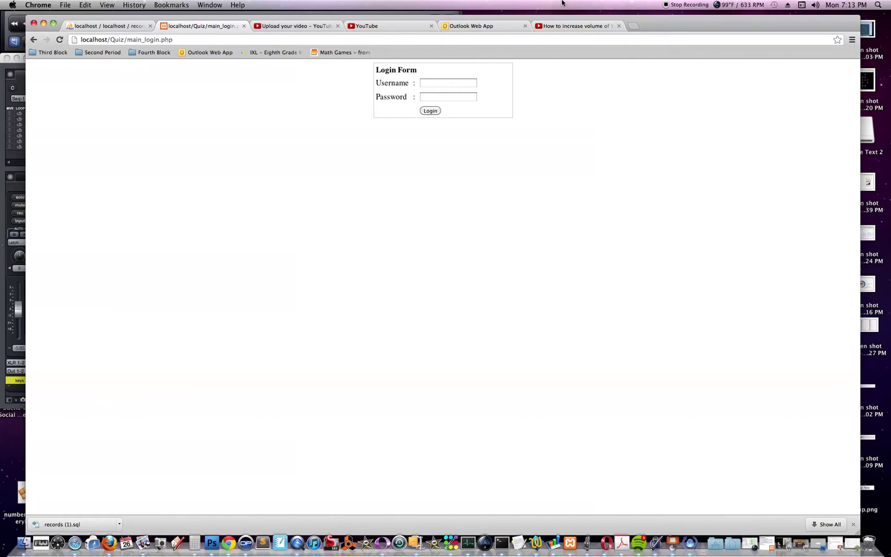
Step: Log in to the quiz with the saved student username and the account password
click(460, 85)
text(r)
click(440, 97)
click(439, 87)
click(434, 97)
click(434, 98)
text(1234)
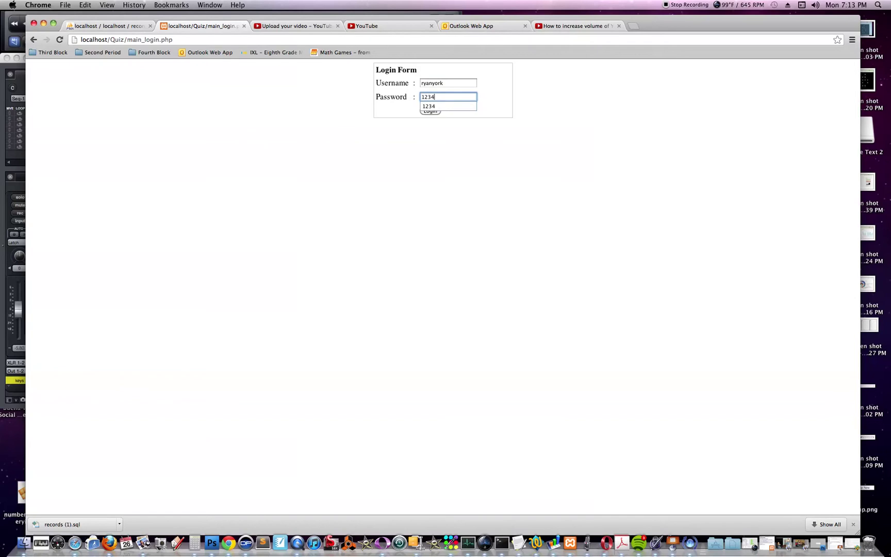
click(430, 155)
click(434, 112)
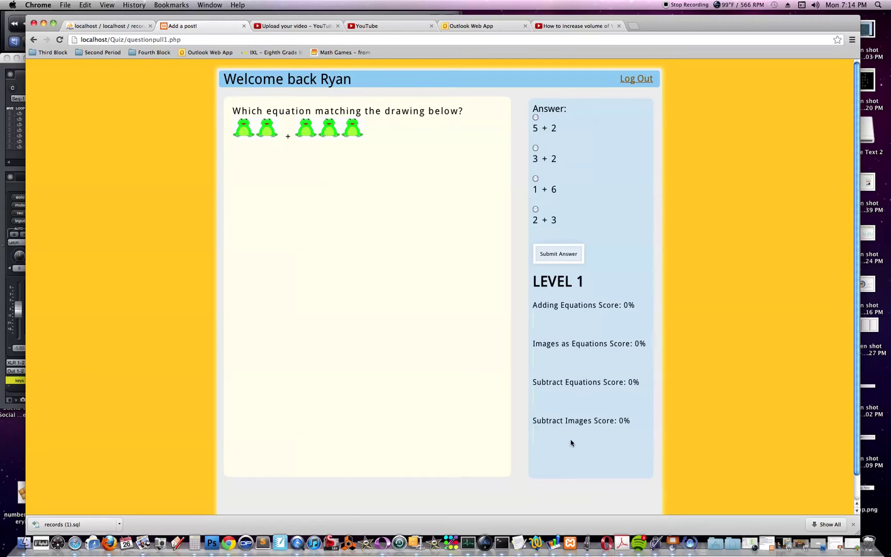
Step: Answer the frog picture question with the equation 2 + 3
click(536, 209)
click(556, 255)
triple_click(240, 186)
click(296, 189)
Step: Move to the gingerbread picture question and answer it with 3+3
click(565, 254)
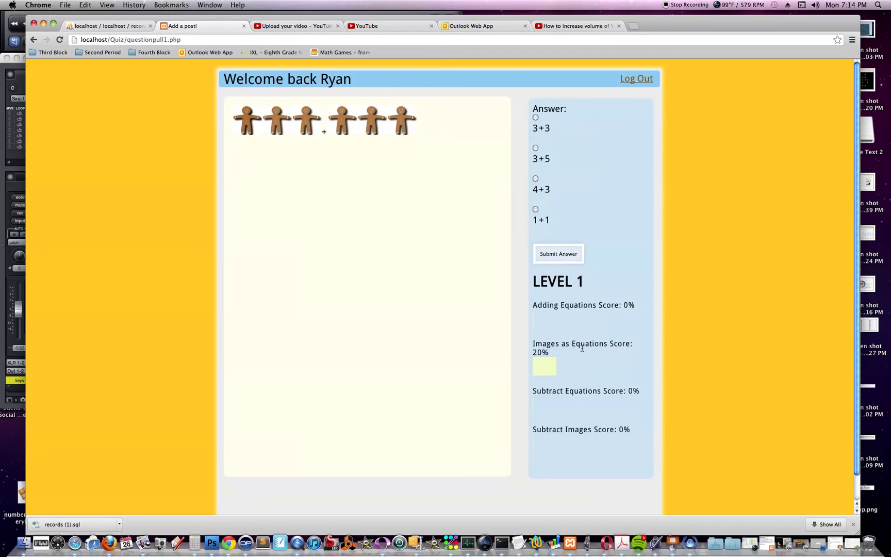
click(535, 118)
click(561, 254)
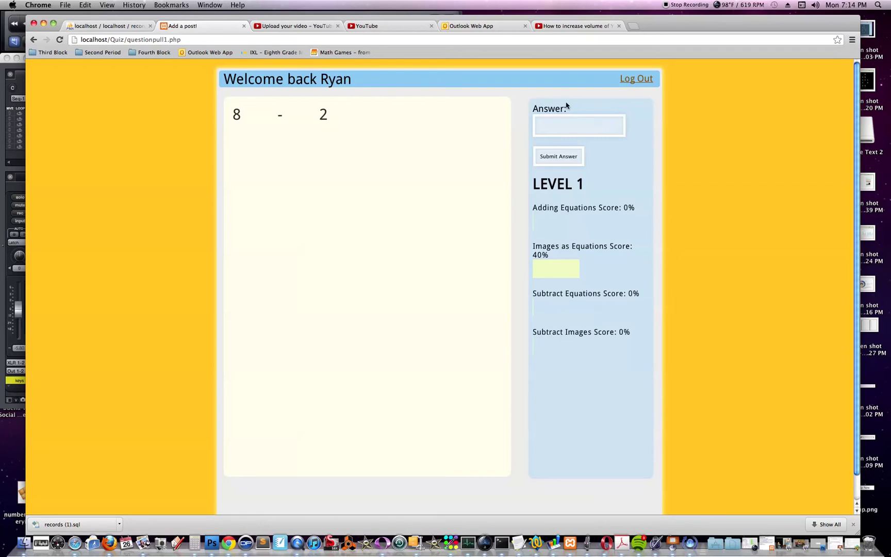
Step: Answer 8 - 2 with 6, then answer 7 - 3 with 4
click(568, 124)
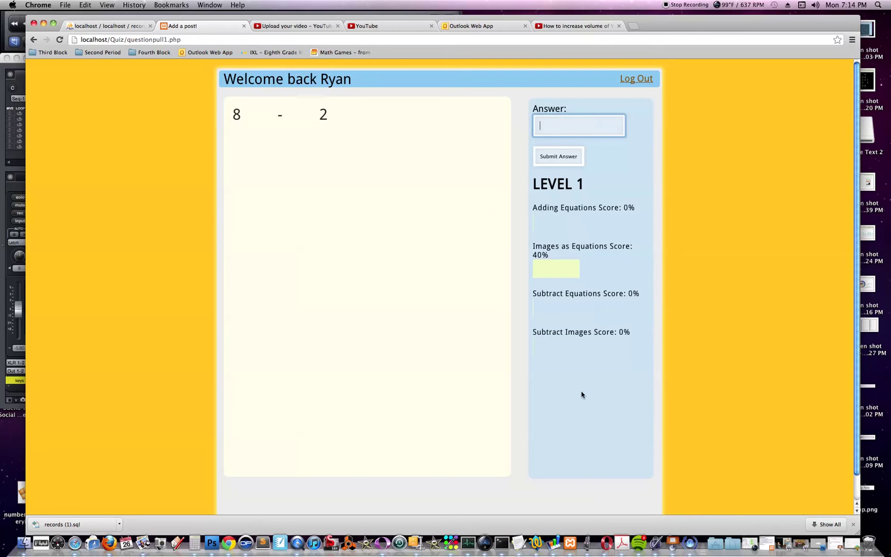
text(6)
click(553, 158)
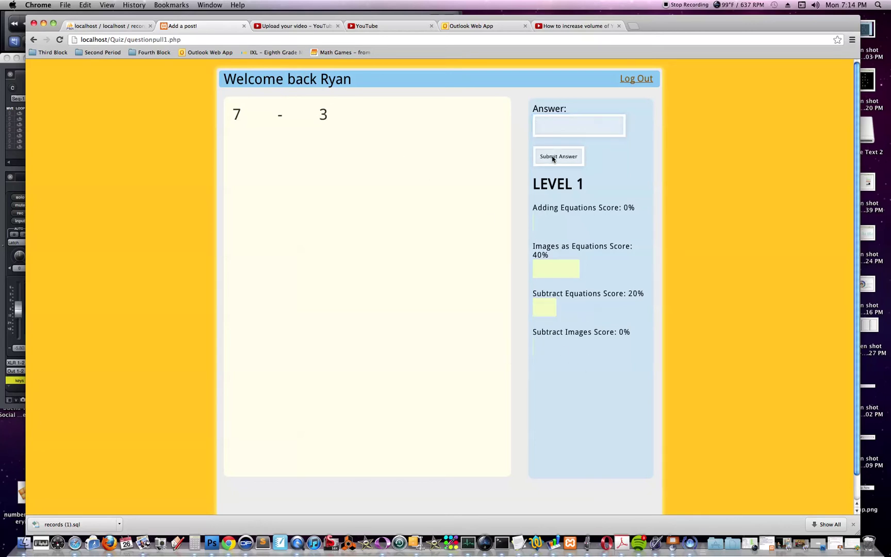
click(571, 126)
text(4)
click(574, 156)
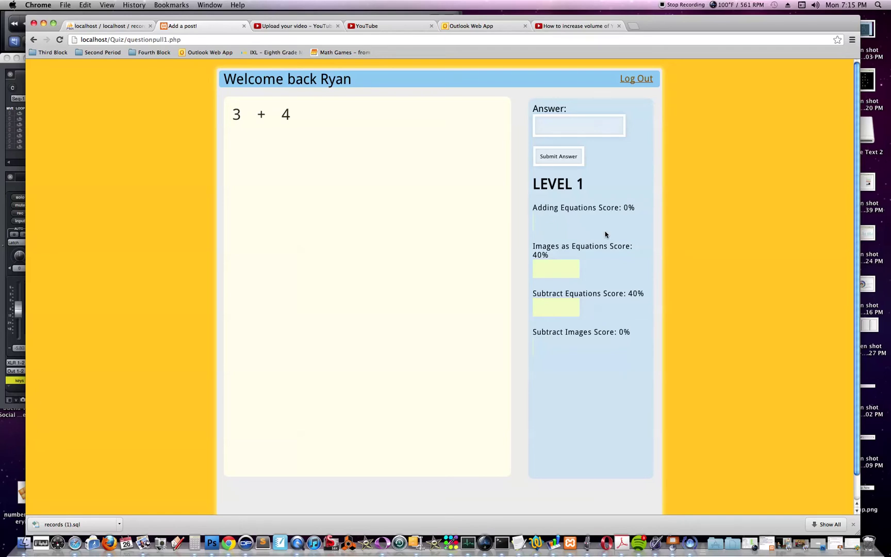
Step: Try 1 and then 6 as answers to 3 + 4
click(563, 120)
text(1)
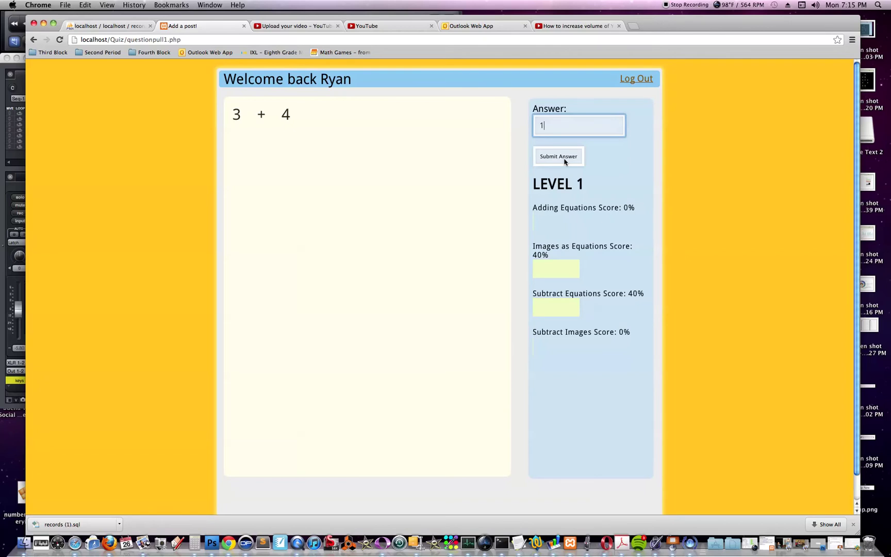
click(565, 162)
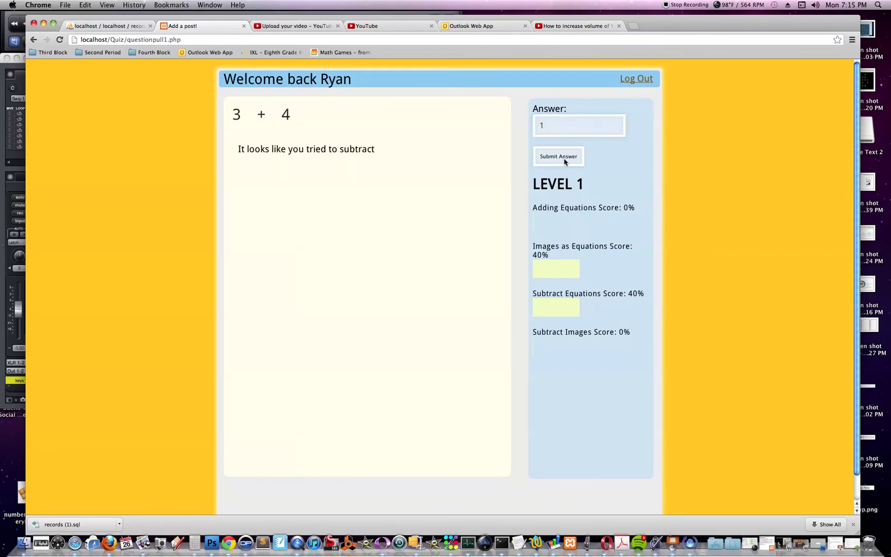
click(558, 124)
key(super+a)
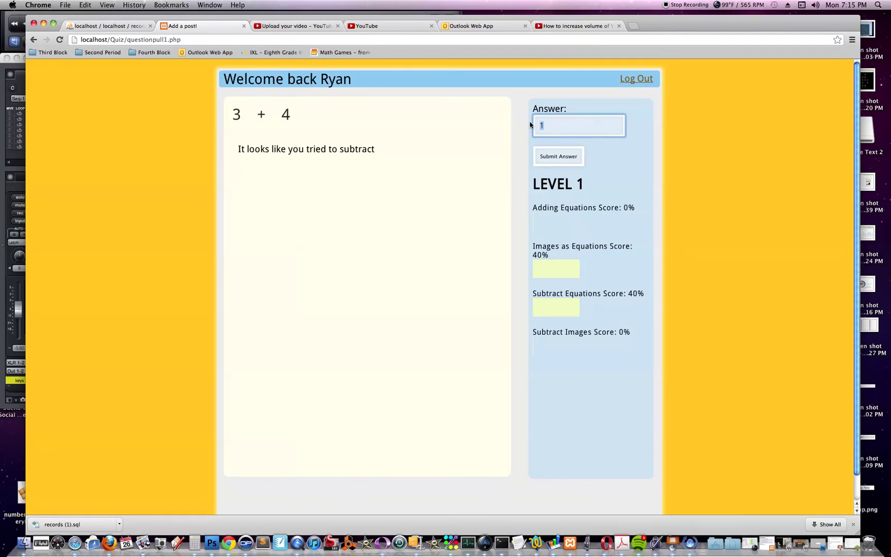
text(6)
click(566, 162)
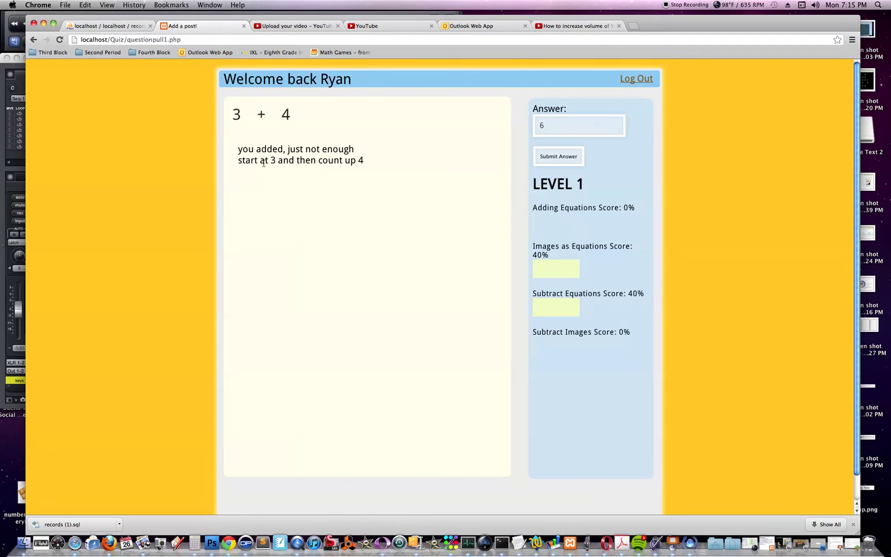
Step: Try 8, then submit the correct answer 7 for 3 + 4 and advance
double_click(537, 127)
text(8)
click(559, 158)
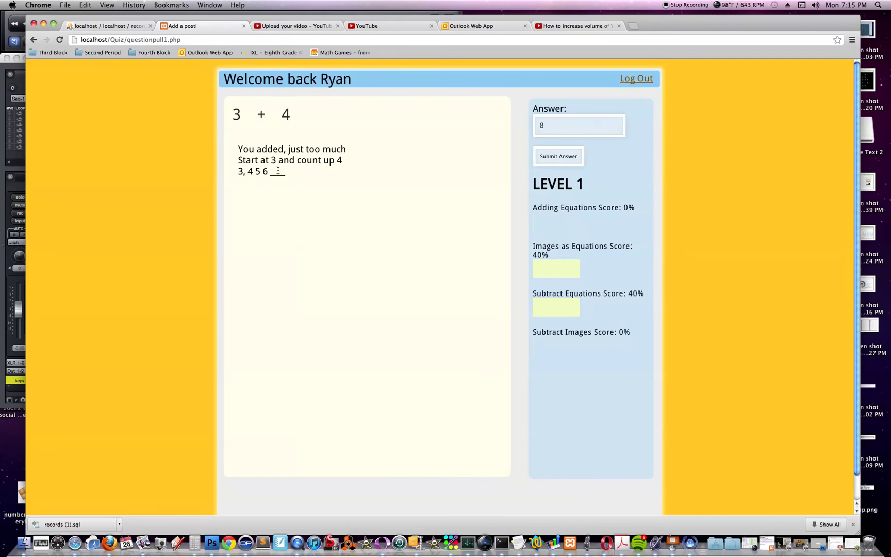
drag(569, 135, 517, 127)
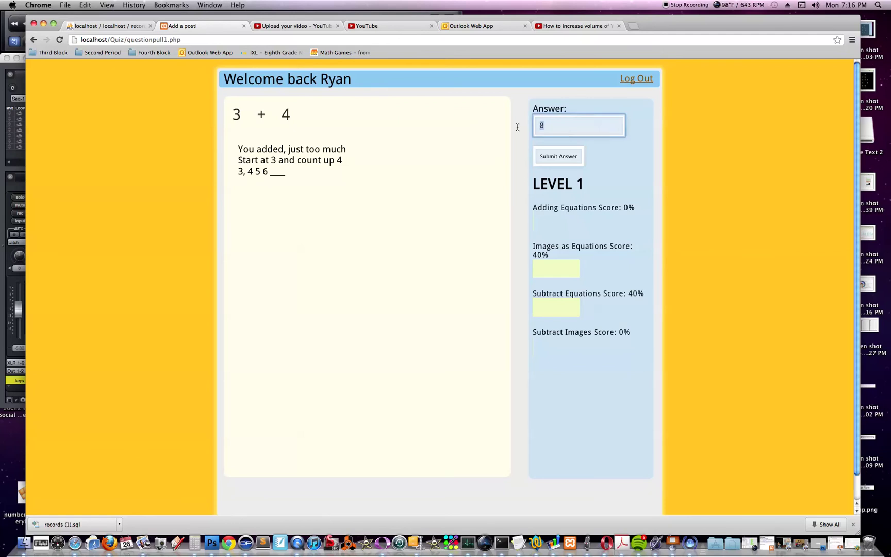
text(7)
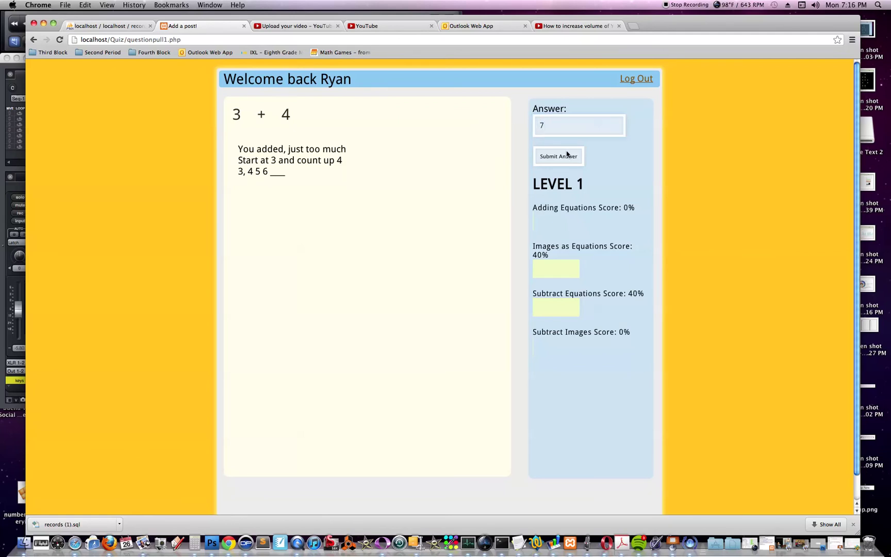
click(566, 155)
click(566, 157)
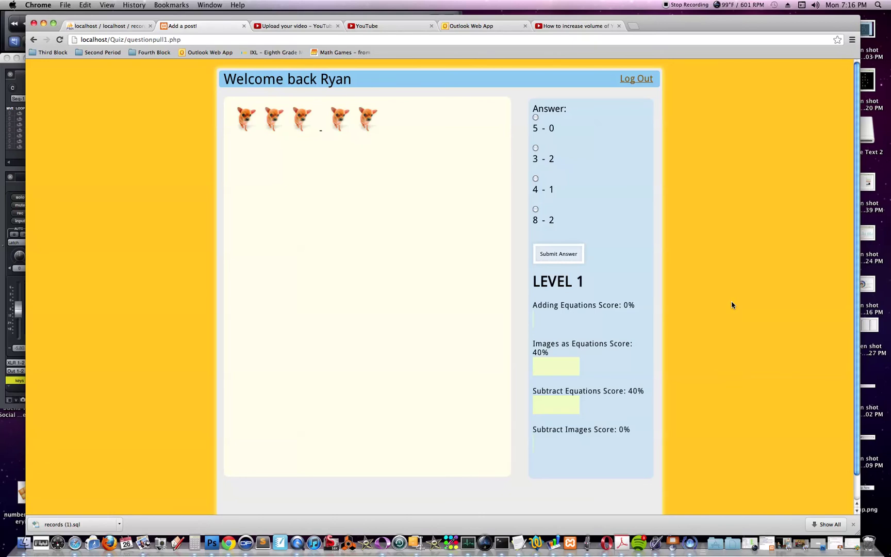
Step: Answer two dog picture questions with 3 - 2
click(536, 149)
click(563, 254)
click(537, 150)
click(563, 255)
Step: Answer 7 - 3 with 4 and 2 + 5 with 7
click(539, 128)
text(4)
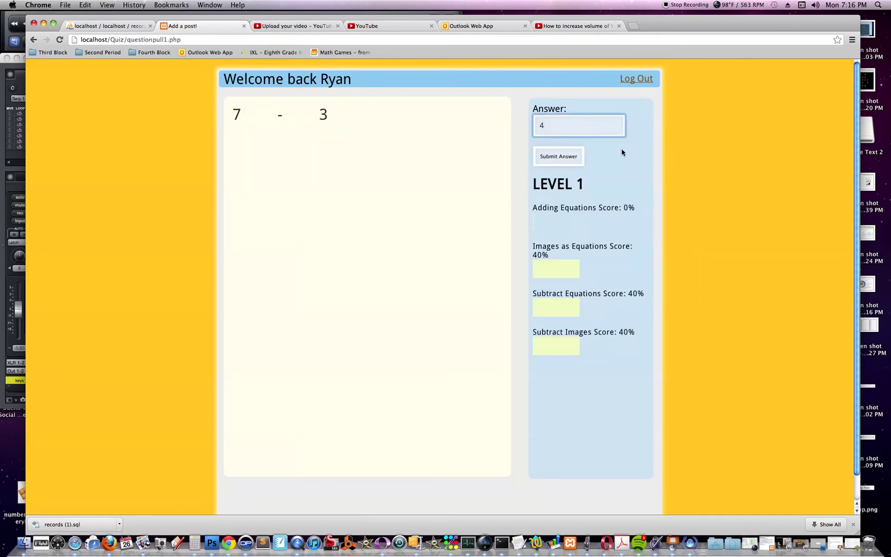
click(577, 154)
click(588, 133)
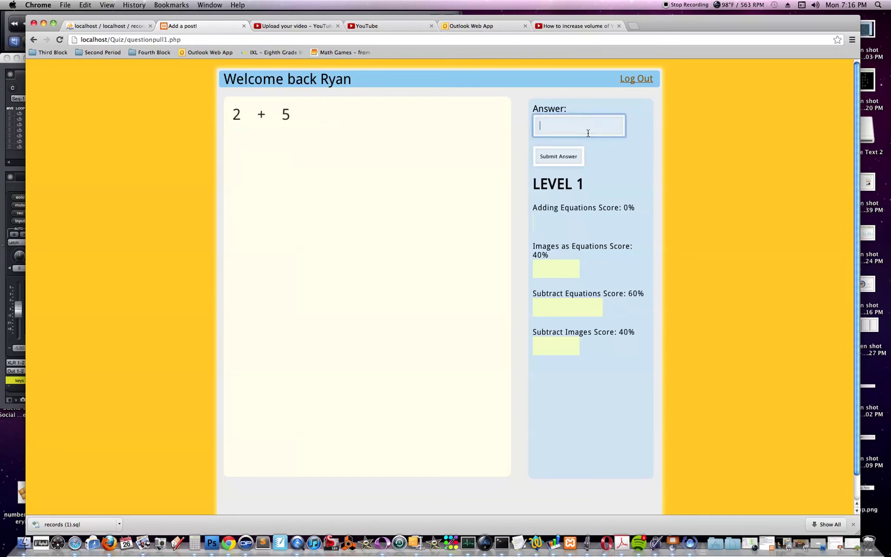
text(7)
click(557, 156)
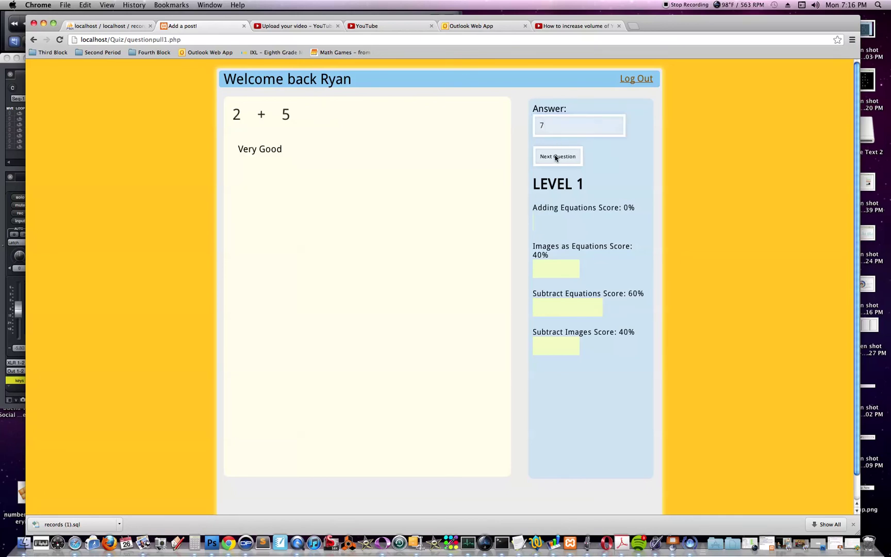
Step: Answer 3 + 4 with 7 and the gingerbread picture with 3+3
click(558, 133)
text(7)
click(557, 156)
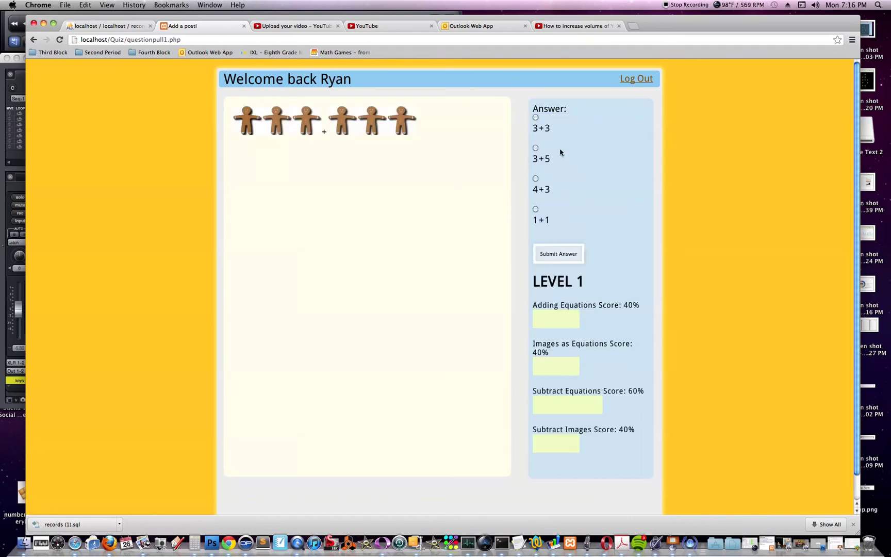
click(536, 117)
click(558, 254)
Step: Answer 8 - 2 with 6 and 1 + 3 with 4
click(550, 130)
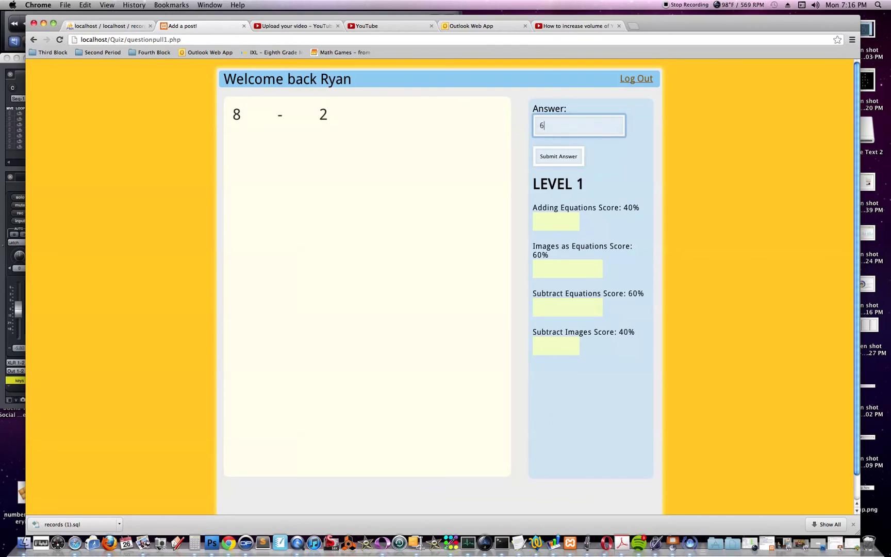
click(561, 159)
click(553, 129)
text(4)
click(558, 156)
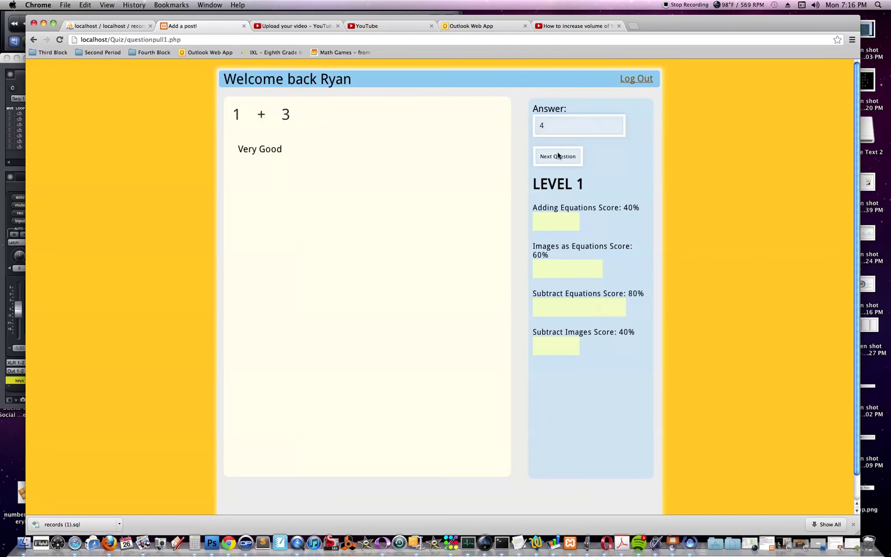
Step: Answer 2 + 5 with 7 and the gingerbread picture with 3+3
click(558, 125)
text(7)
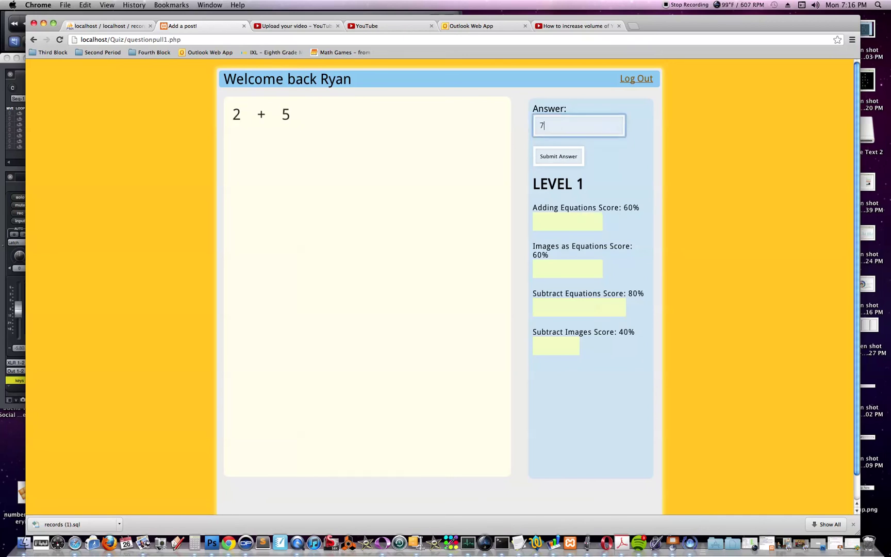
click(553, 154)
click(553, 154)
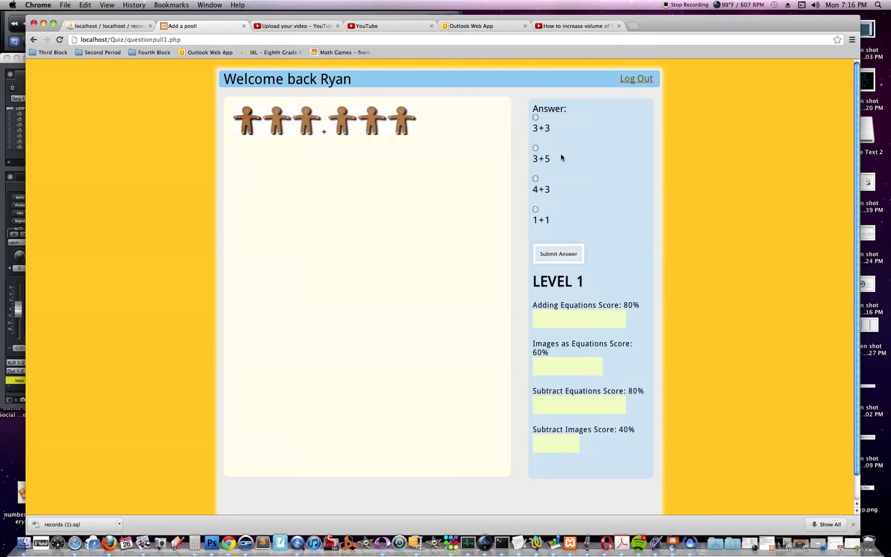
click(535, 118)
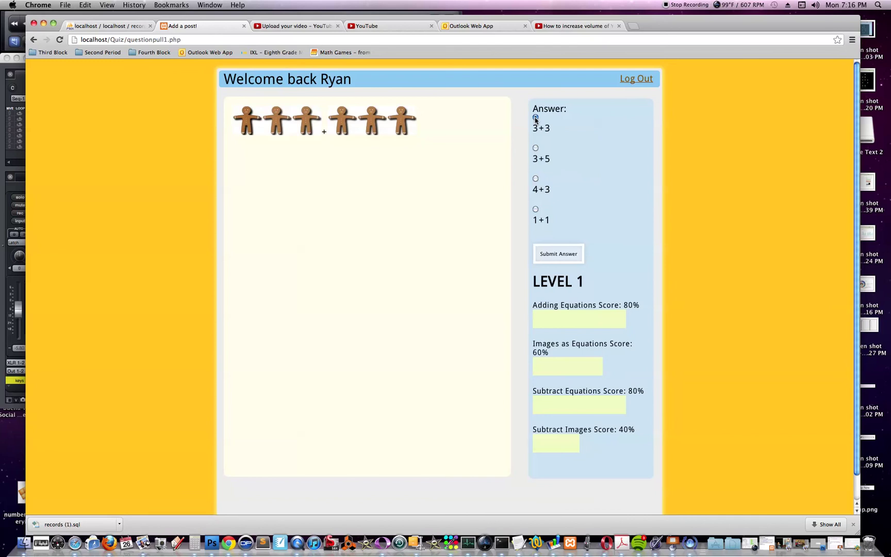
click(560, 254)
click(560, 254)
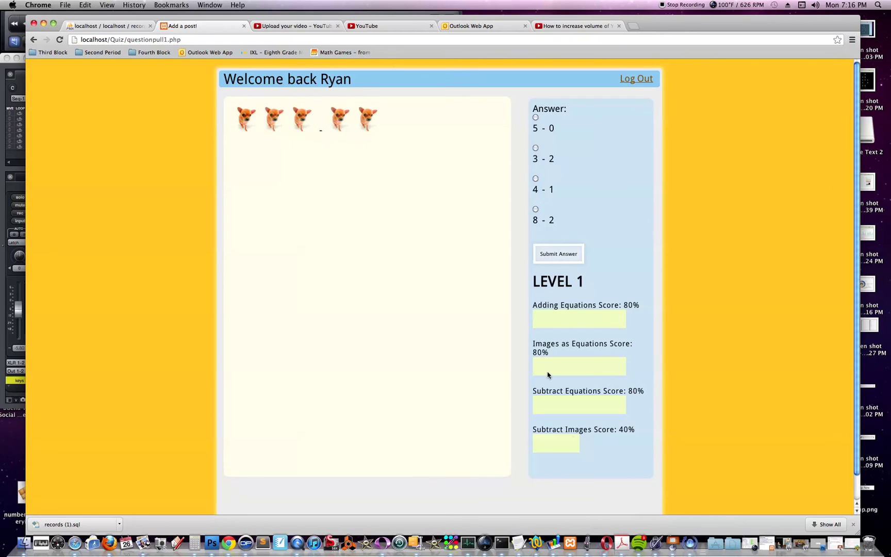
Step: Answer the dog picture with 3 - 2 and 4 + 2 with 6
click(535, 148)
click(548, 256)
click(548, 257)
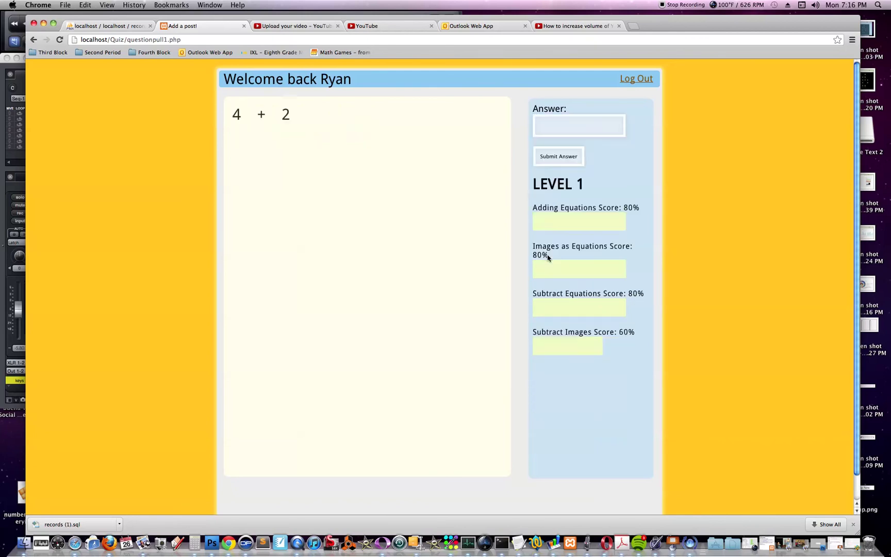
click(552, 129)
text(6)
click(555, 154)
click(555, 153)
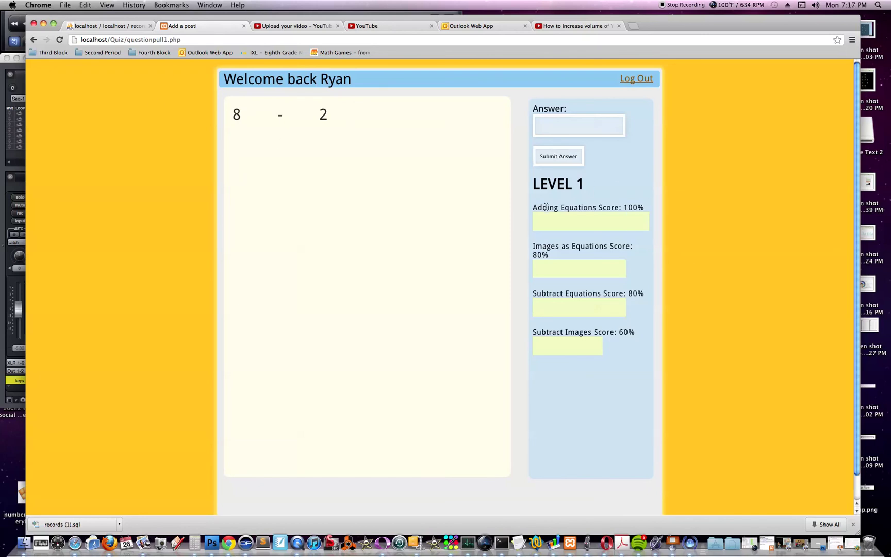
Step: With Adding Equations at 100%, answer 8 - 2 with 6
drag(530, 210, 645, 216)
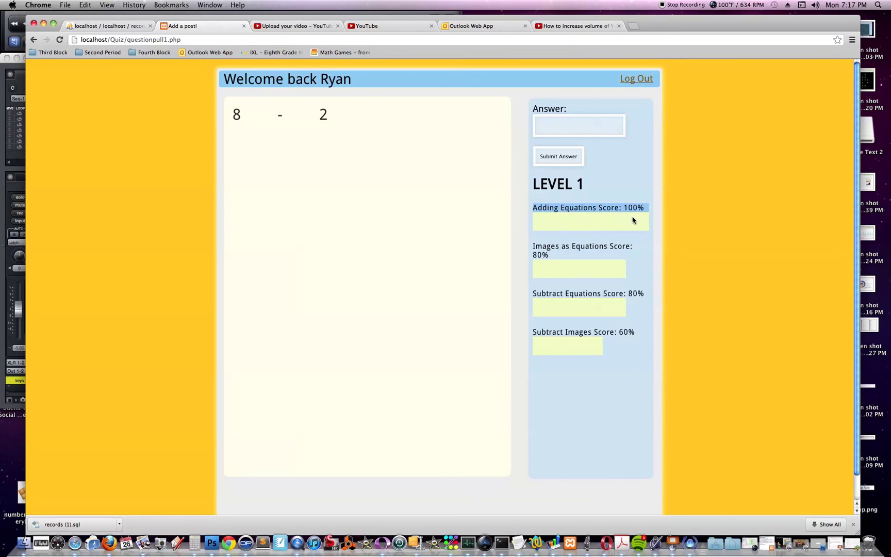
click(571, 133)
text(6)
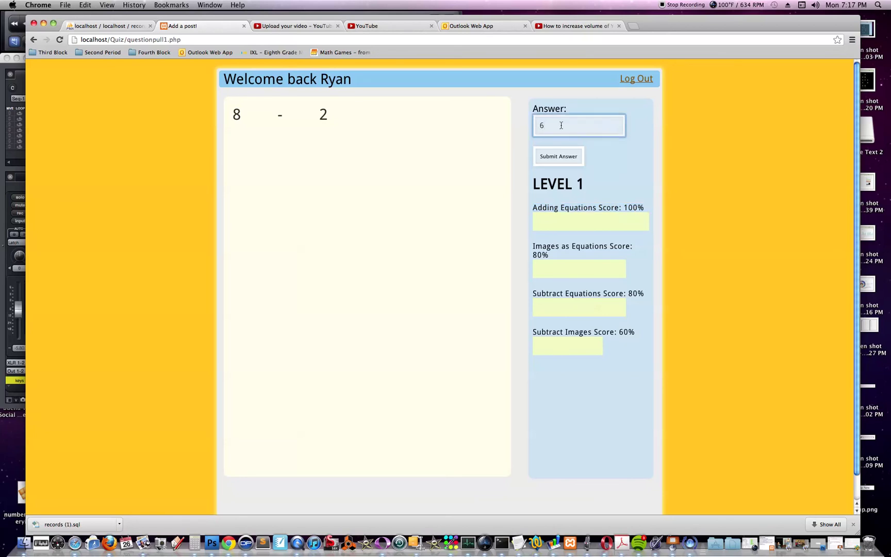
click(567, 161)
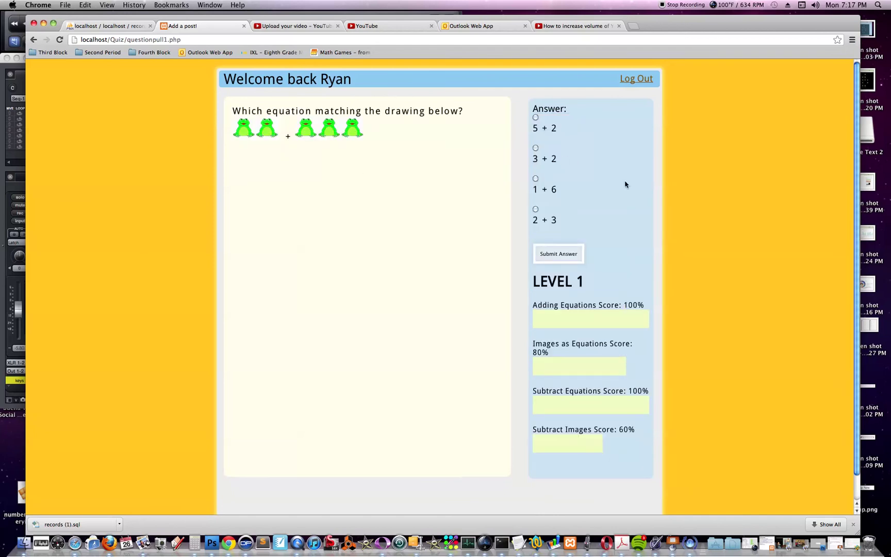
Step: Answer the frog picture with 2 + 3 and the dog pictures with 3 - 2
click(535, 209)
click(551, 255)
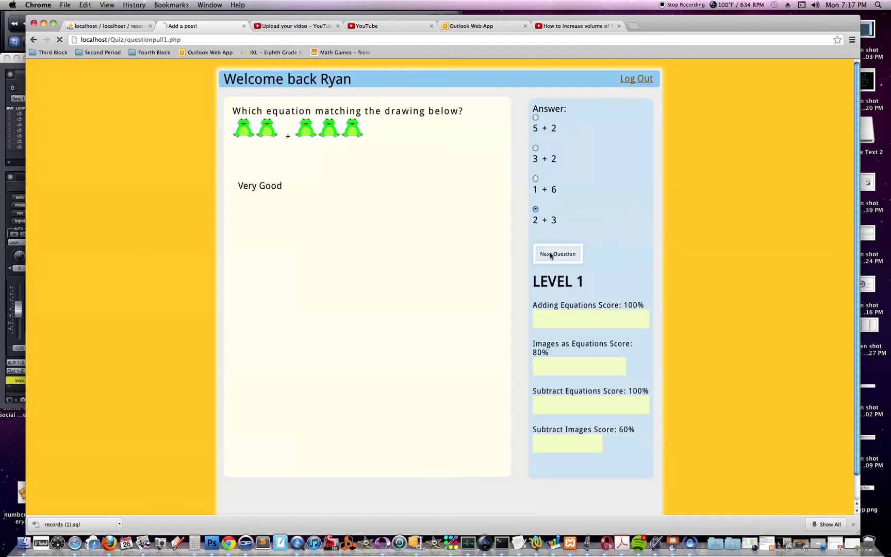
click(551, 254)
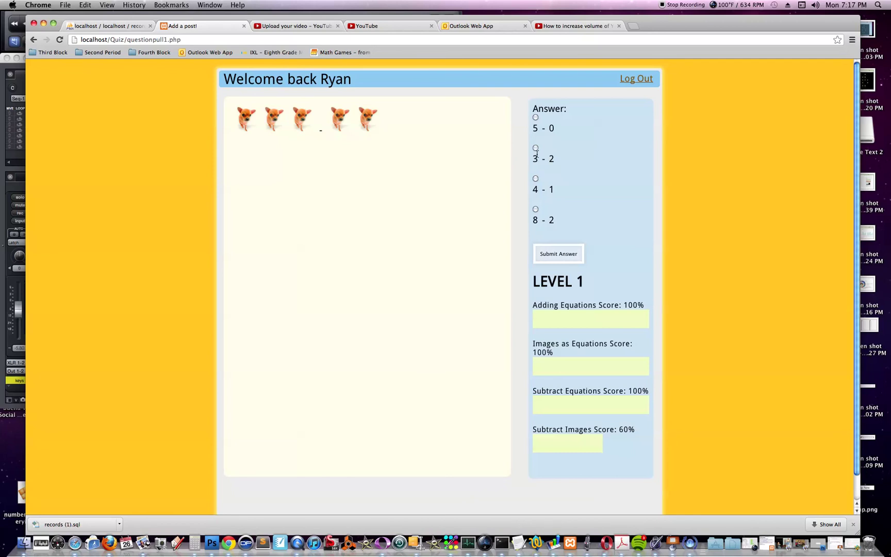
click(557, 253)
click(557, 252)
click(535, 148)
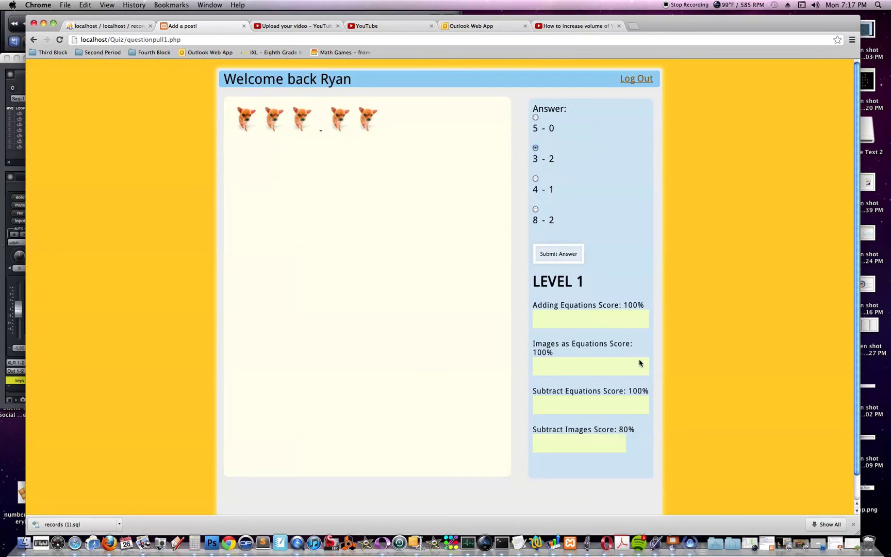
click(567, 256)
Step: Advance to Level 2 and submit 12 as the answer to 9 + 3
click(568, 255)
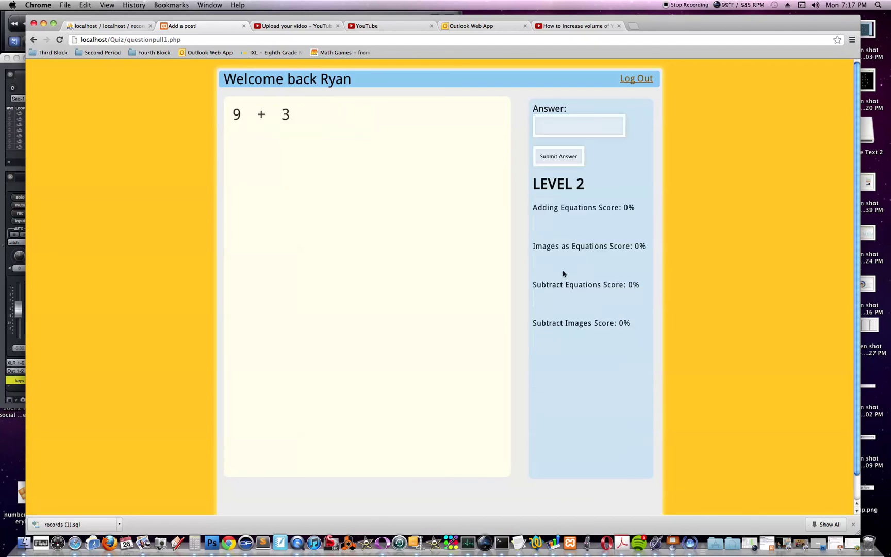
drag(533, 184, 585, 185)
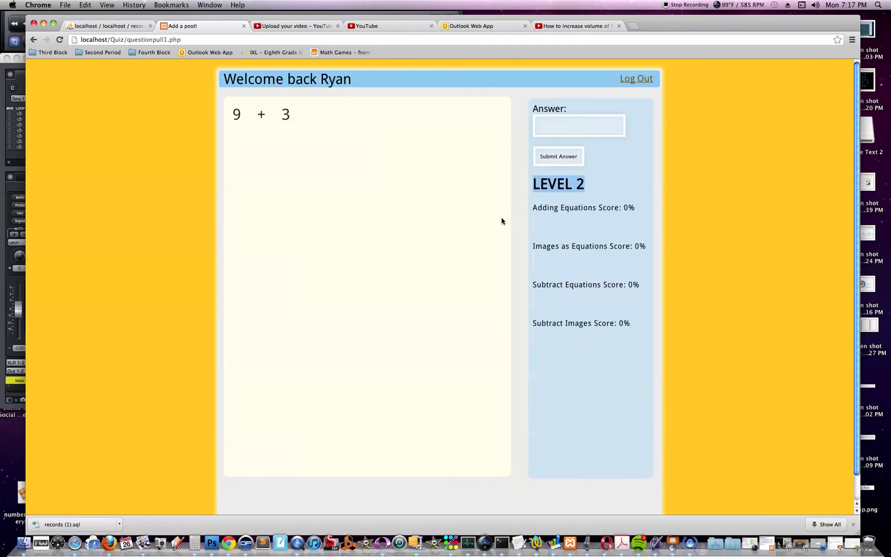
drag(236, 114, 304, 115)
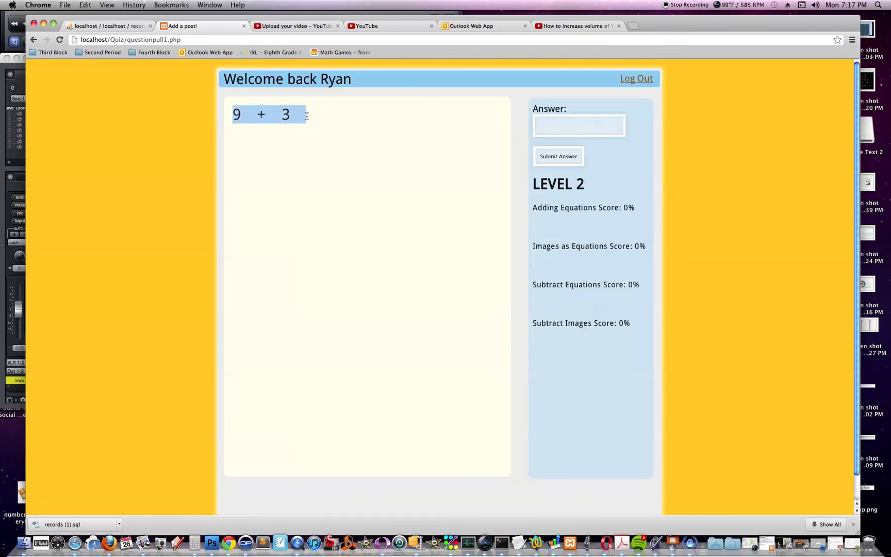
click(319, 116)
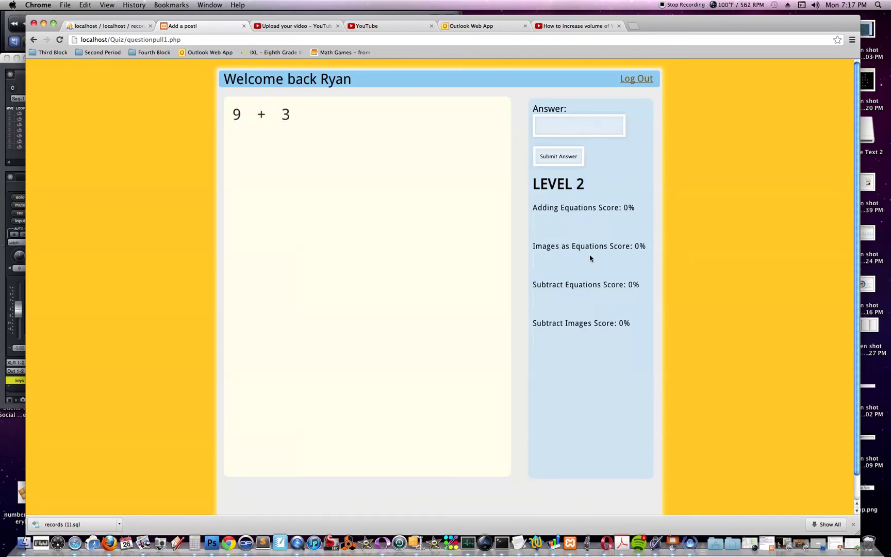
click(561, 120)
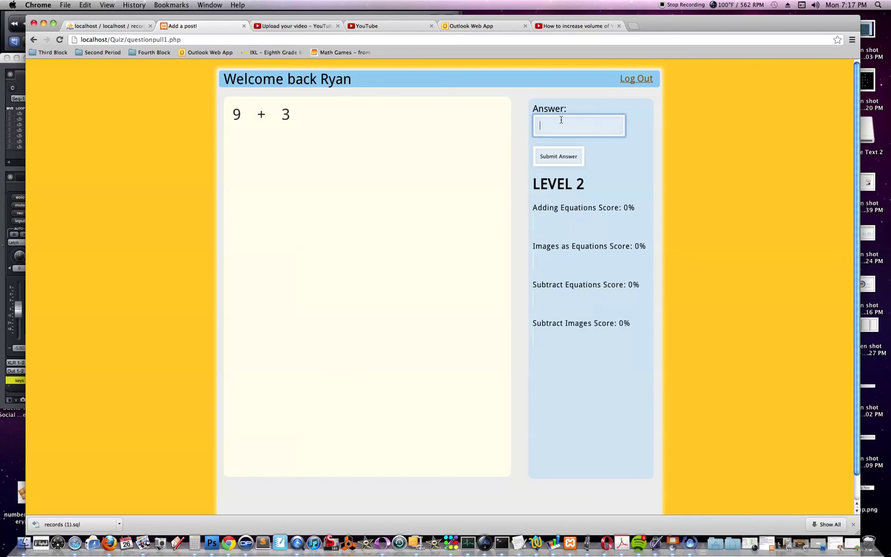
text(12)
click(554, 156)
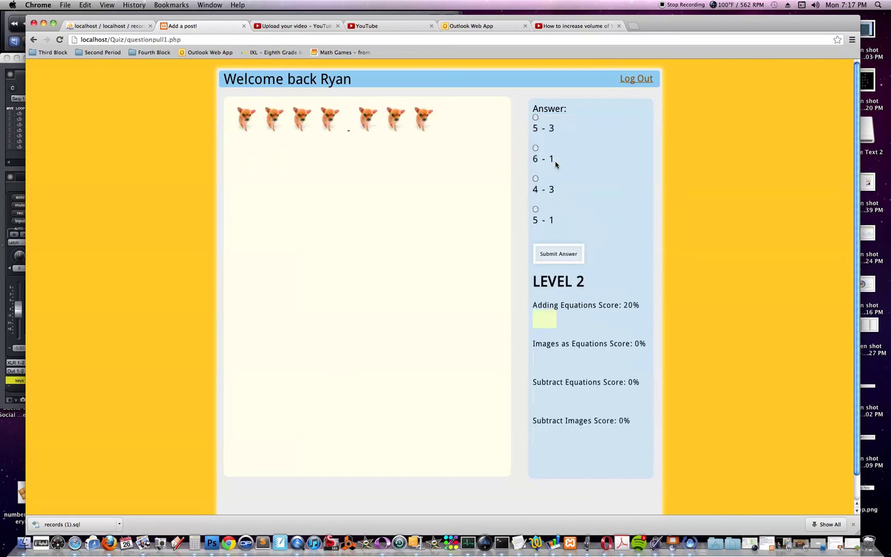